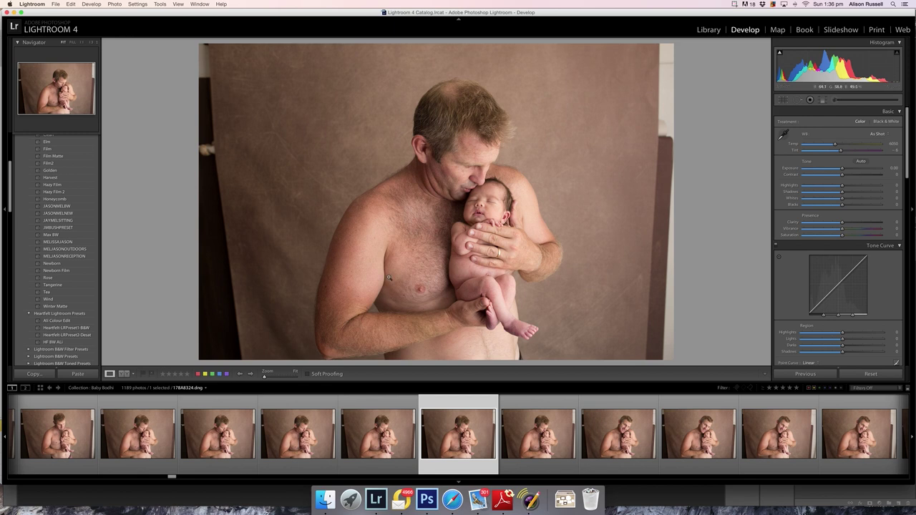
Apply a red colour label to the photo of the father kissing his newborn.
left_click(197, 373)
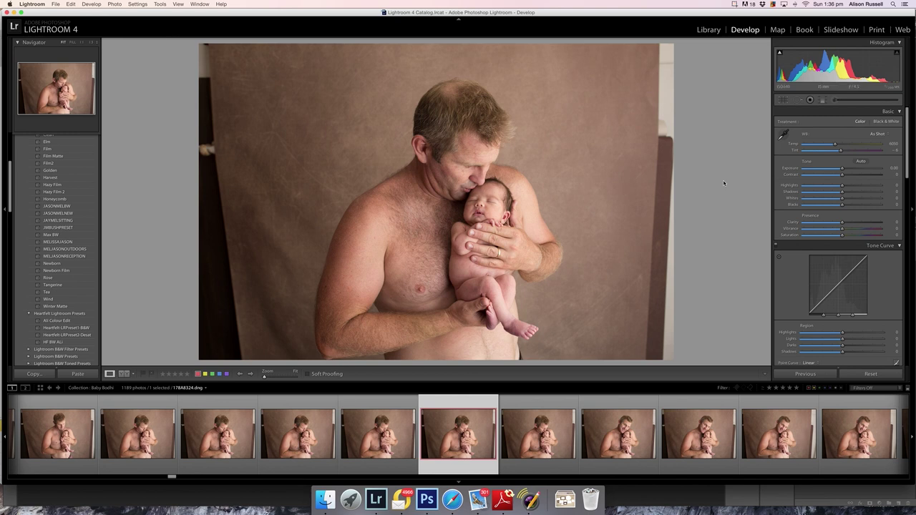
Set Contrast -29, Highlights -47, Whites -42, Shadows -12, then edit the photo in Photoshop.
left_click(832, 175)
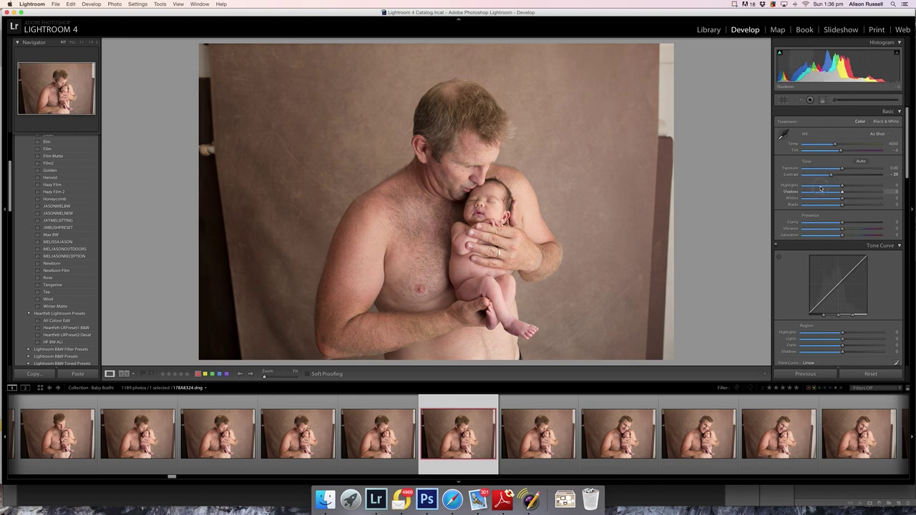
left_click(820, 186)
left_click(827, 198)
left_click(824, 186)
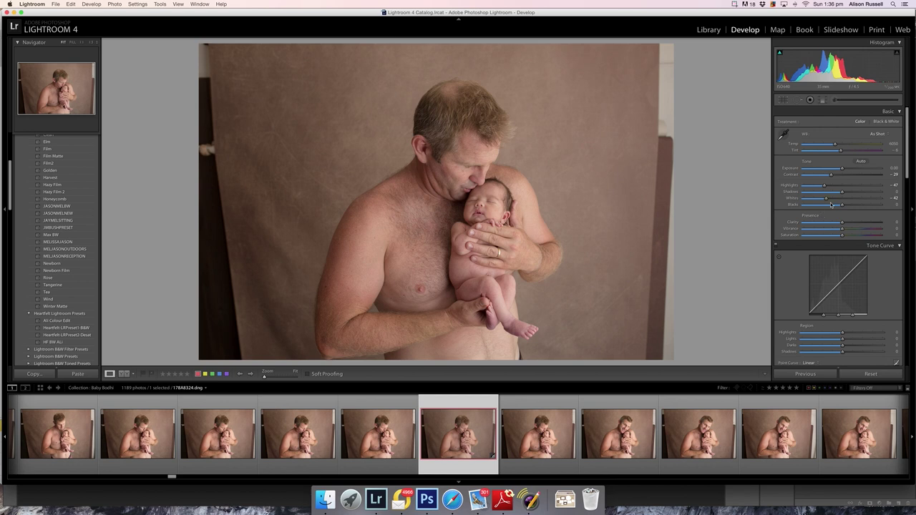
left_click(838, 192)
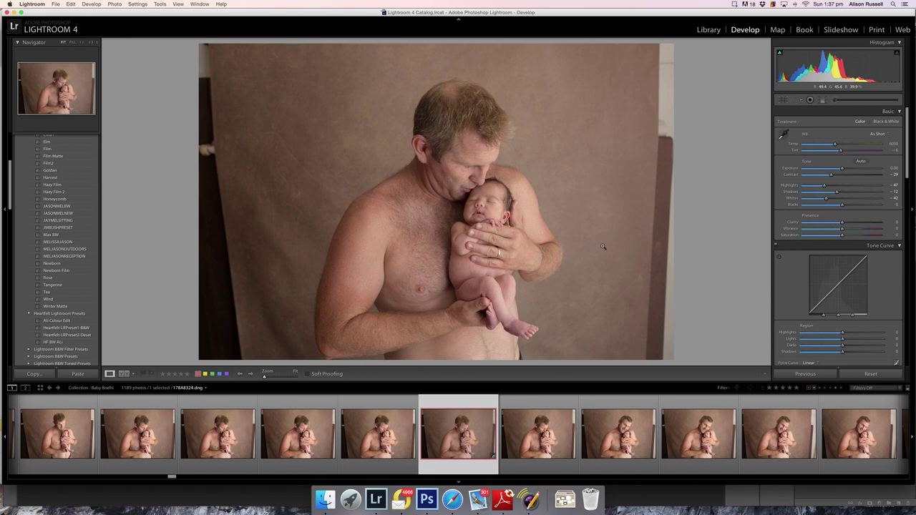
key("super+e")
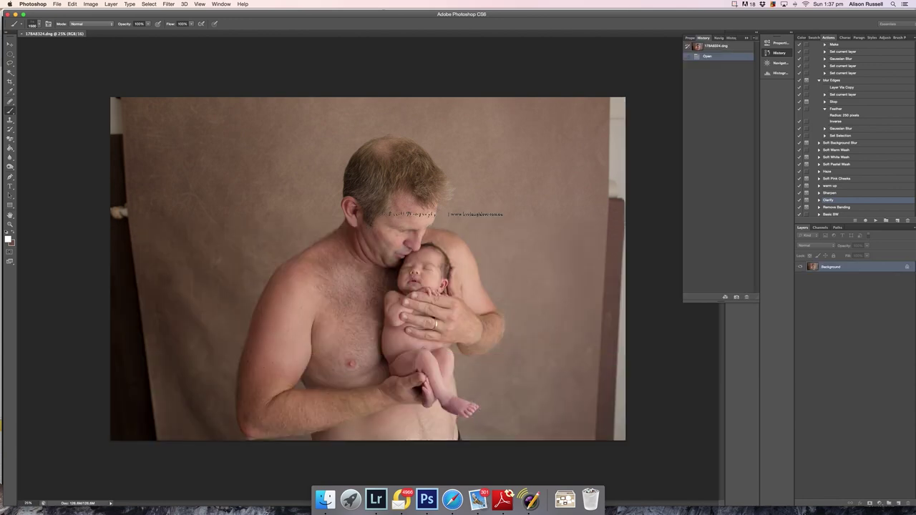
Choose a soft round brush at 0% hardness and undo a test stroke.
left_click(39, 23)
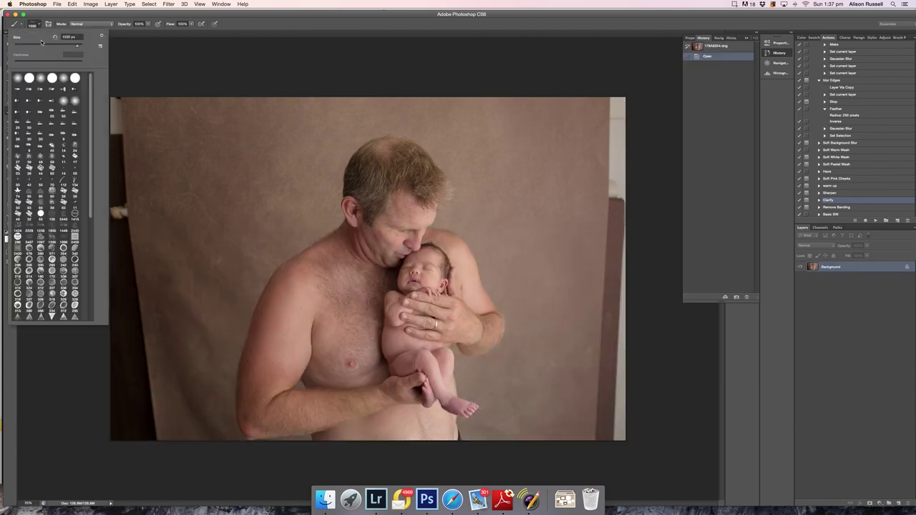
left_click(63, 78)
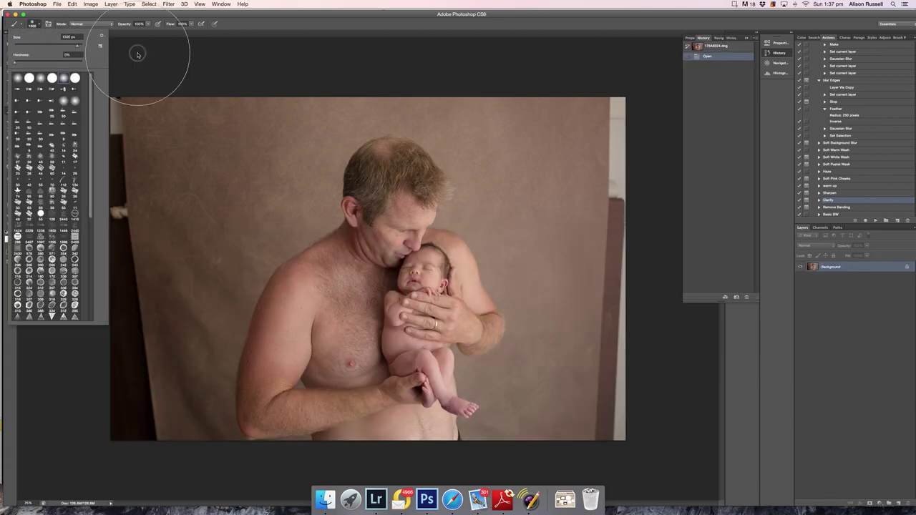
left_click(138, 54)
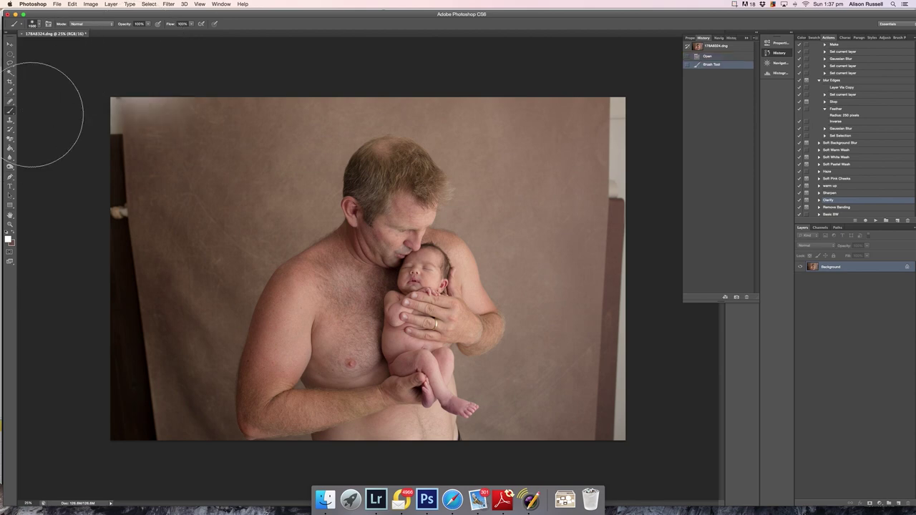
key("super+z")
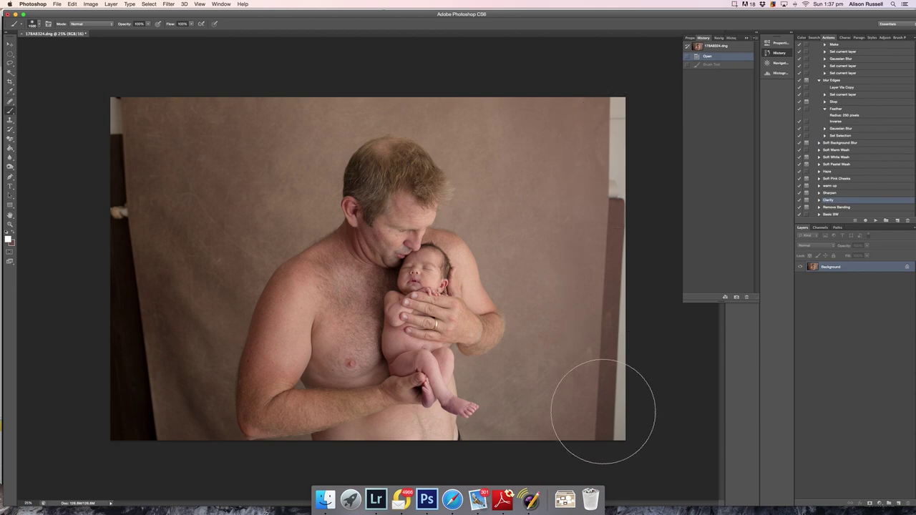
Crop with the 2048 px preset, widening the box past the top-right, then undo it.
left_click(10, 82)
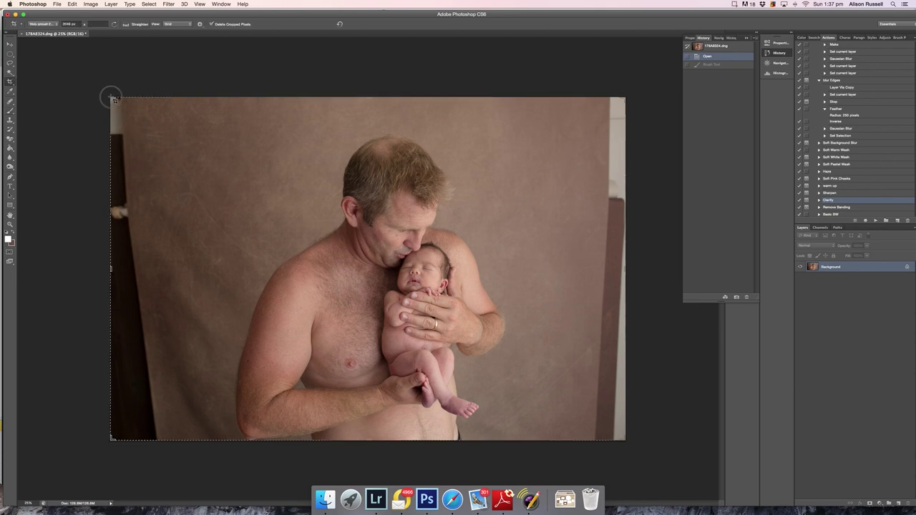
left_click_drag(115, 99, 129, 109)
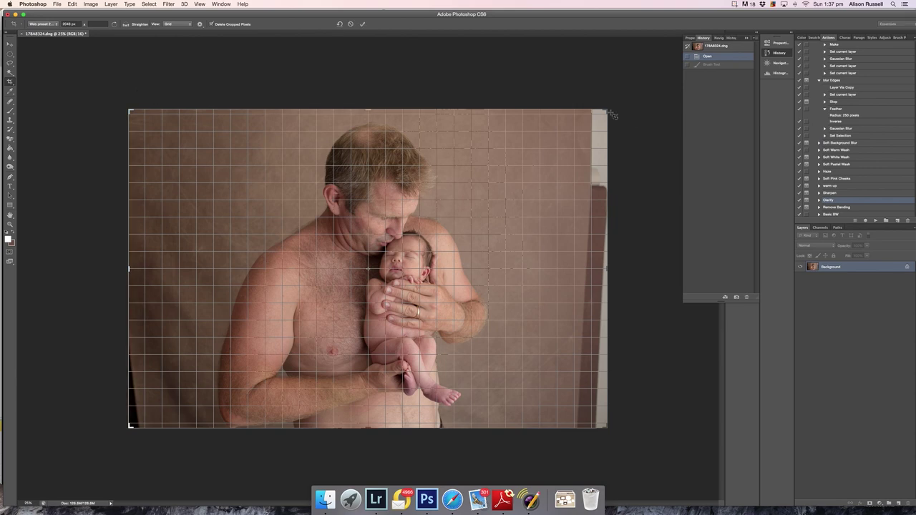
left_click(607, 111)
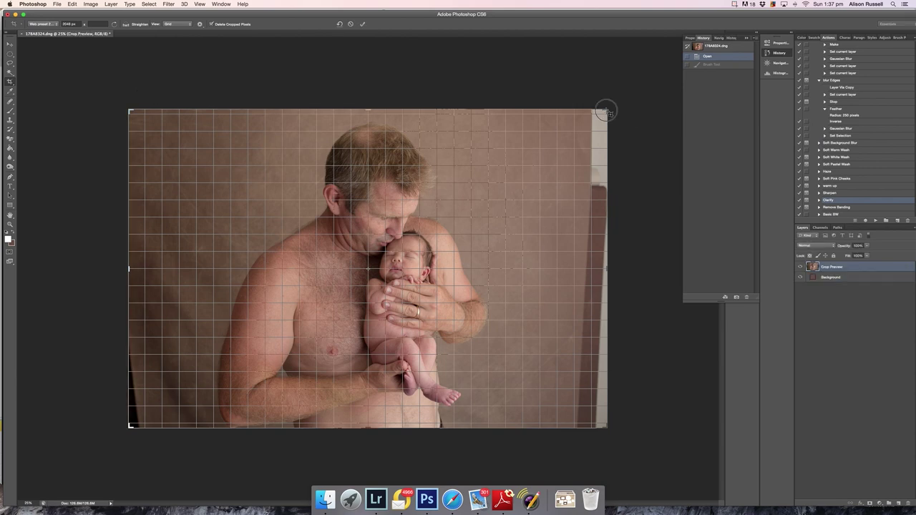
left_click_drag(605, 111, 621, 106)
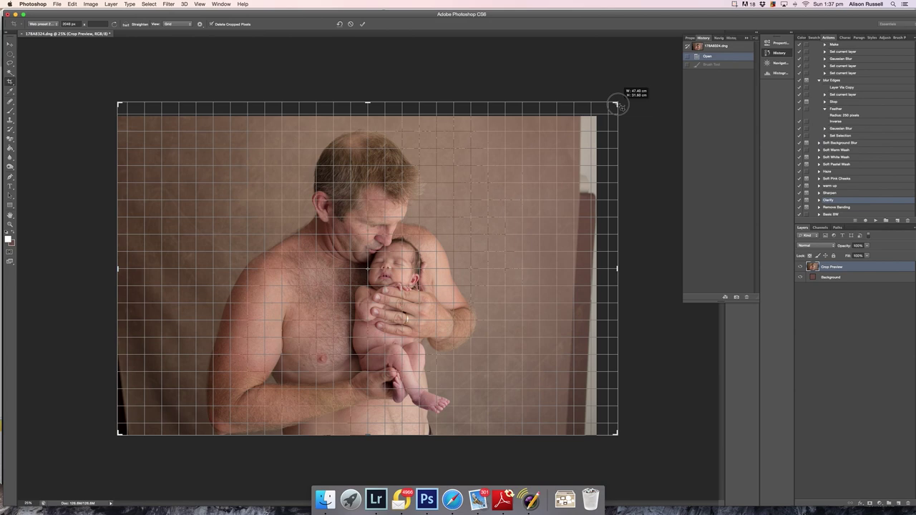
left_click_drag(620, 106, 622, 103)
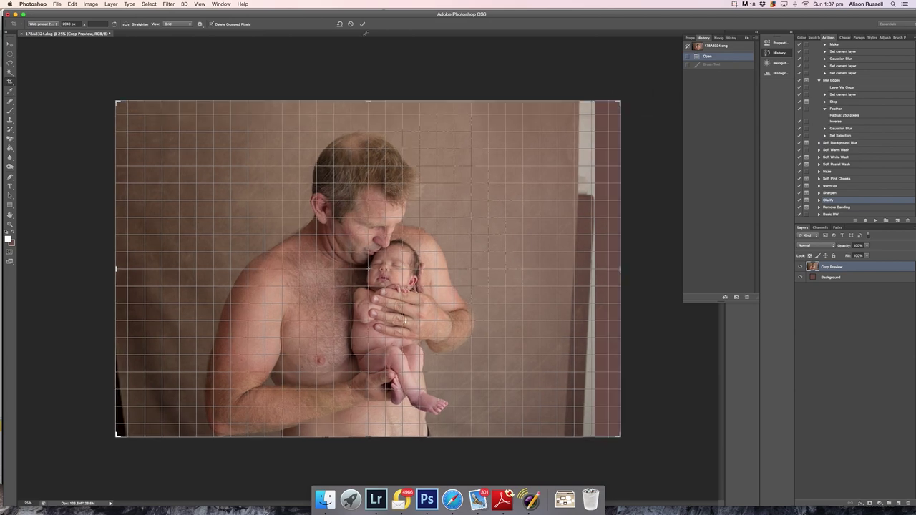
left_click(363, 25)
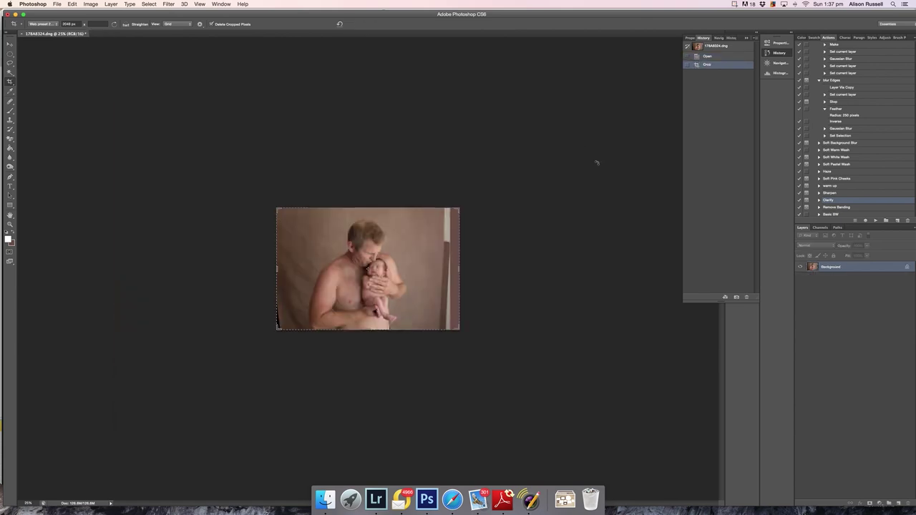
key("super+z")
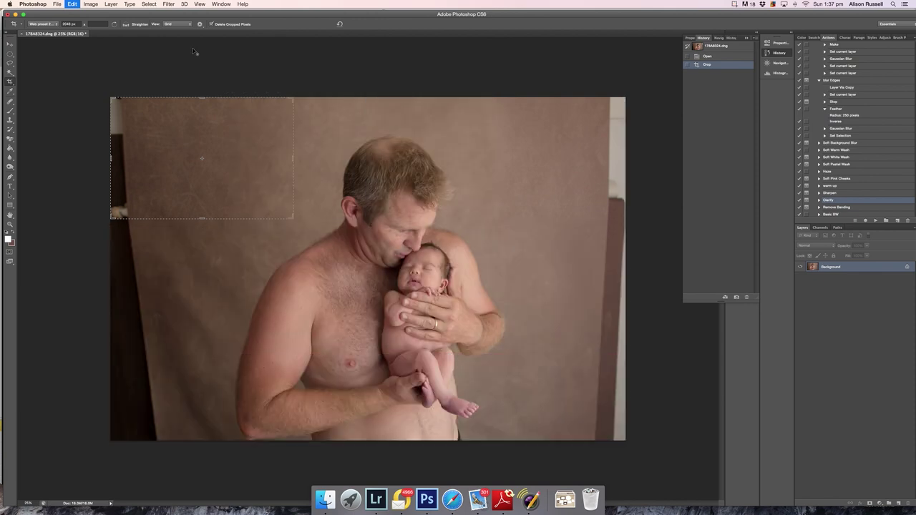
Re-crop unconstrained, extending the canvas slightly past the photo's top-right corner.
left_click(339, 23)
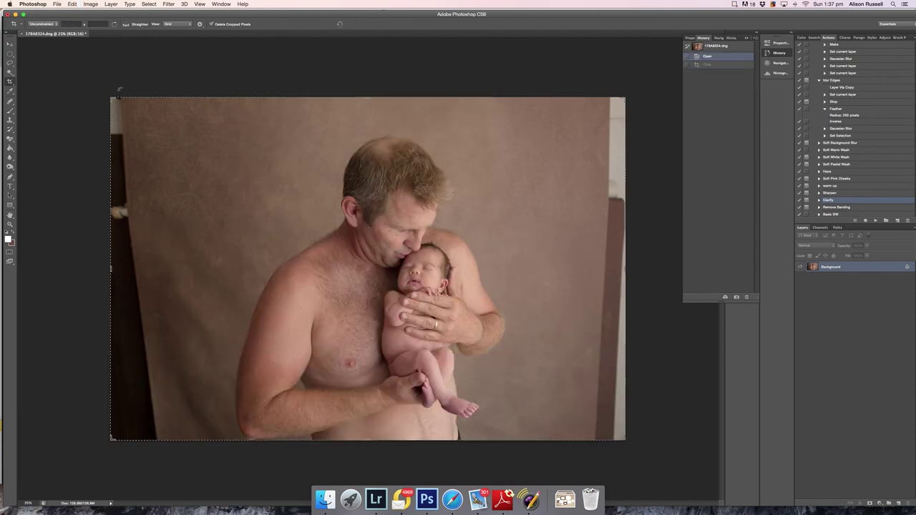
left_click_drag(118, 99, 136, 114)
left_click_drag(603, 108, 615, 105)
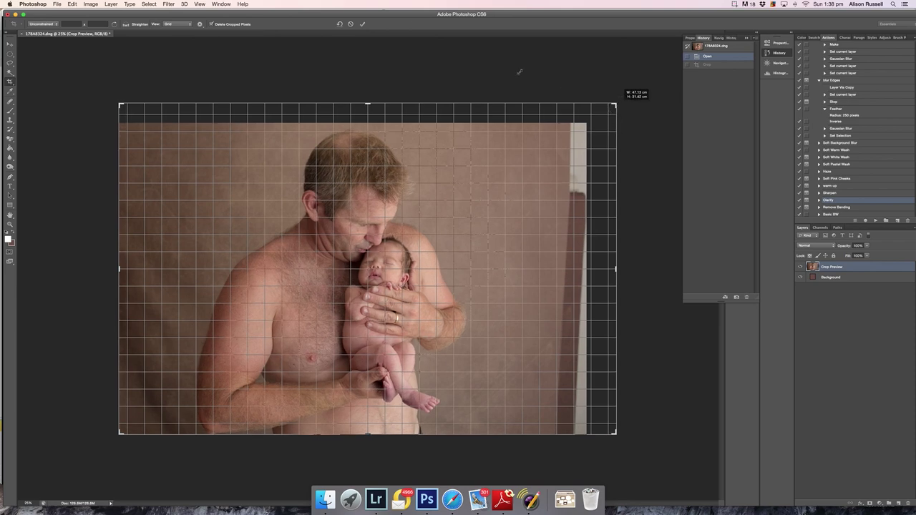
left_click(362, 24)
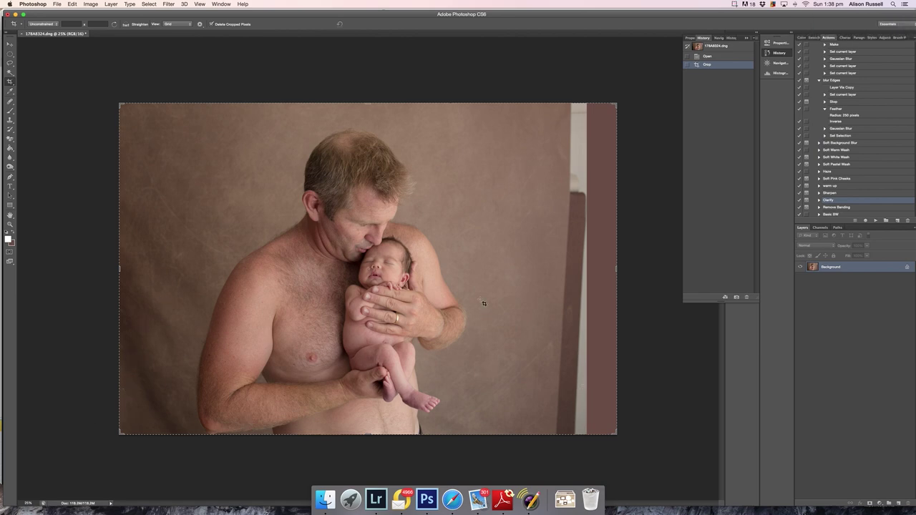
left_click(9, 55)
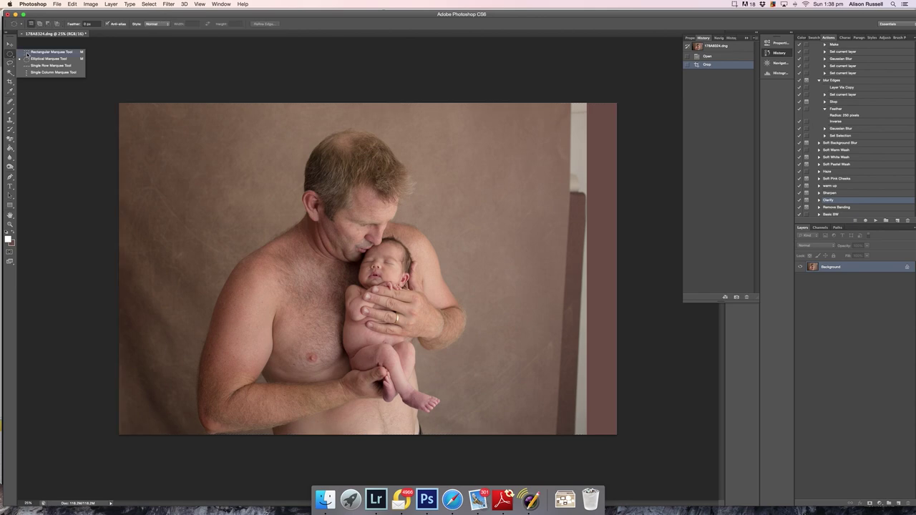
Marquee-select the right-edge strip and apply a Content-Aware fill at Normal, 100% opacity.
left_click(50, 51)
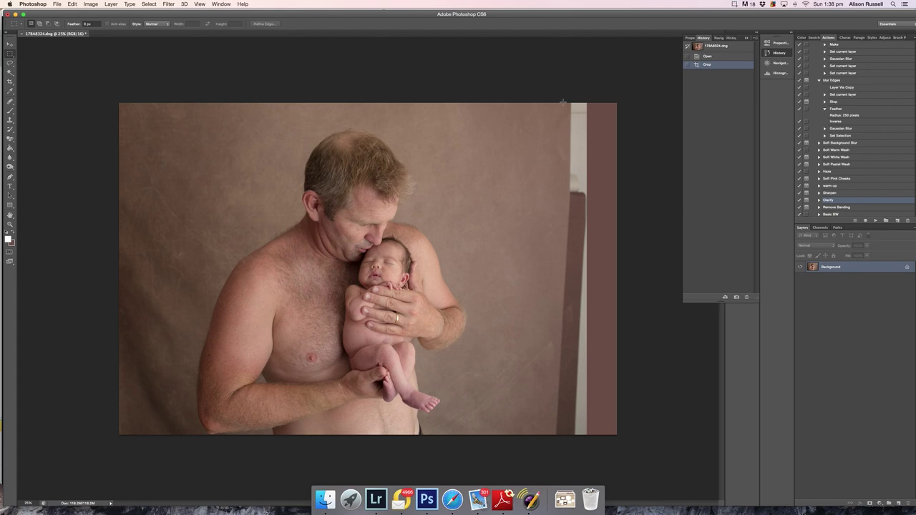
left_click_drag(563, 103, 617, 367)
left_click_drag(621, 411, 628, 450)
left_click_drag(545, 100, 612, 454)
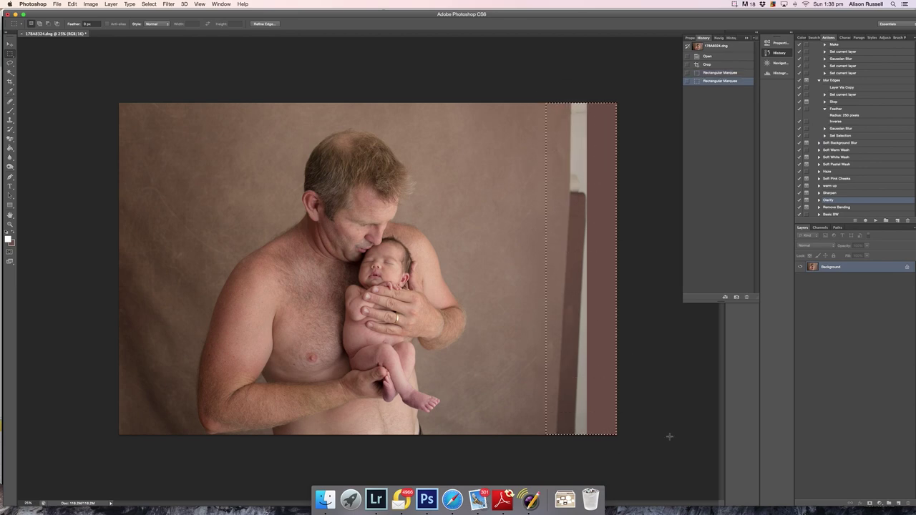
key("shift+BackSpace")
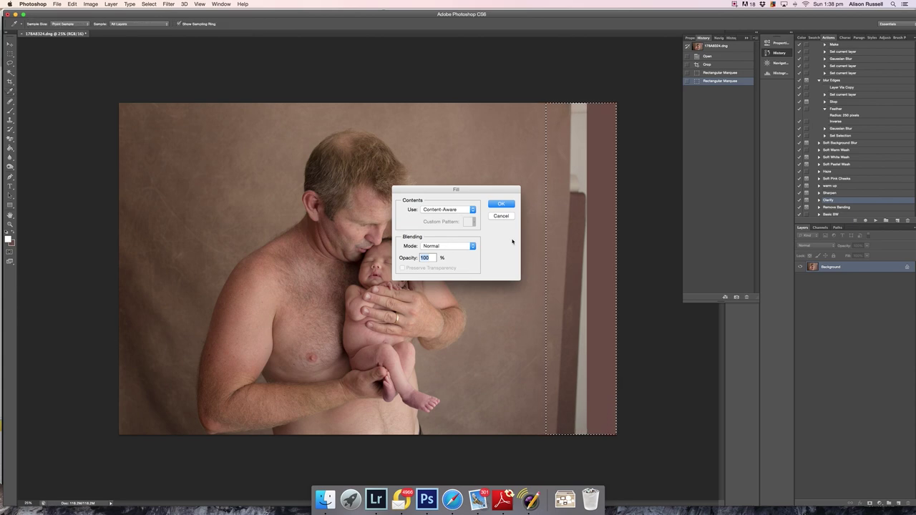
key("Return")
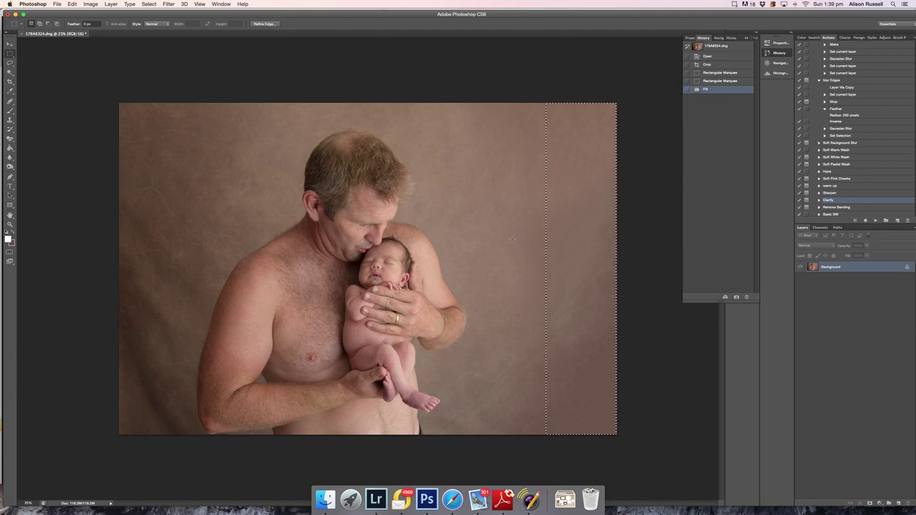
Deselect the content-aware-filled right-edge strip.
key("super+d")
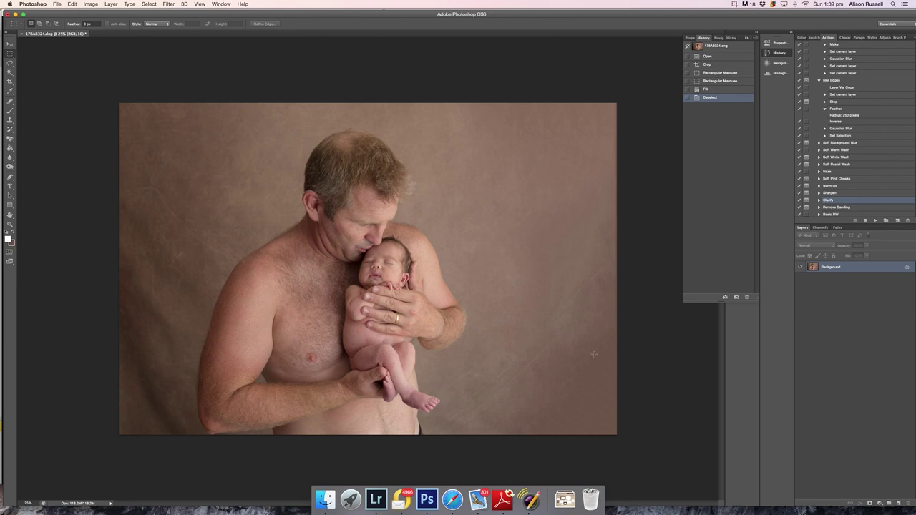
left_click(10, 120)
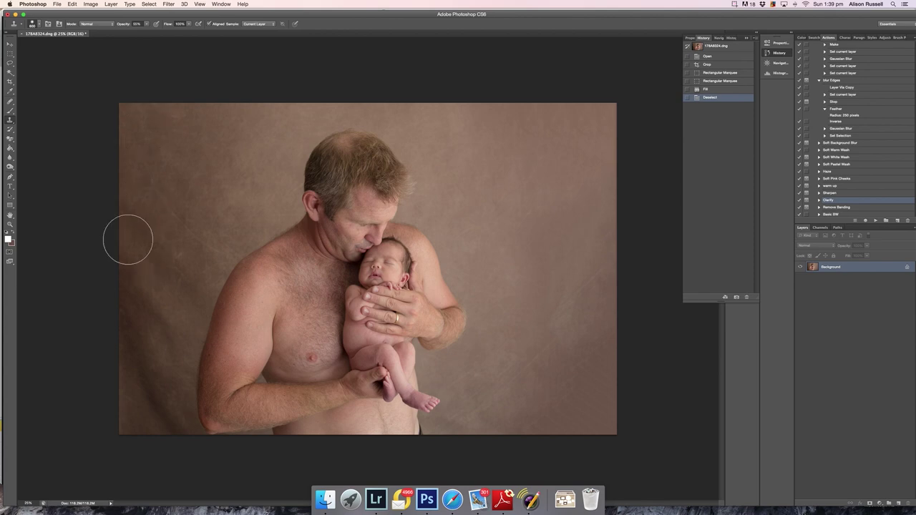
With an enlarged clone brush, sample the backdrop and clone over the left and lower-left background.
key("bracketright")
key("bracketright")
left_click(169, 201, "alt")
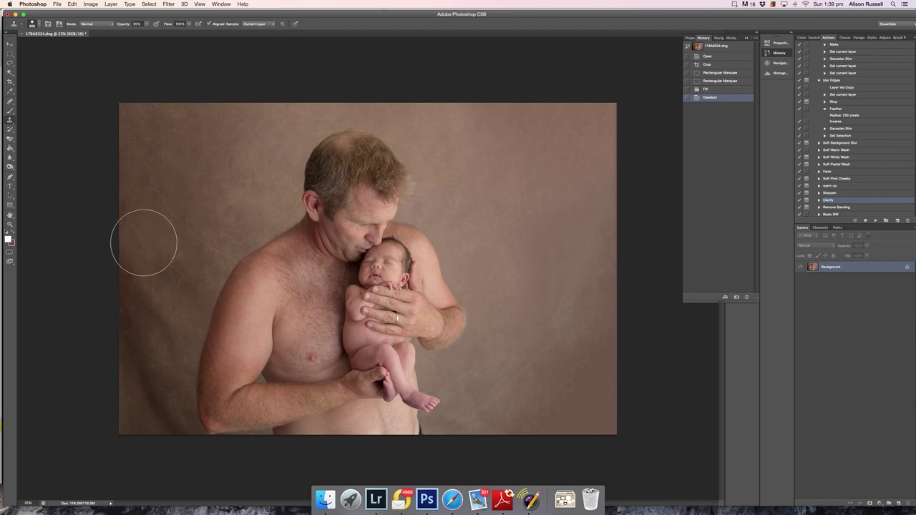
mouse_move(143, 242)
left_mouse_down()
mouse_move(147, 313)
mouse_move(157, 314)
mouse_move(170, 286)
mouse_move(152, 331)
mouse_move(134, 311)
mouse_move(125, 254)
left_mouse_up()
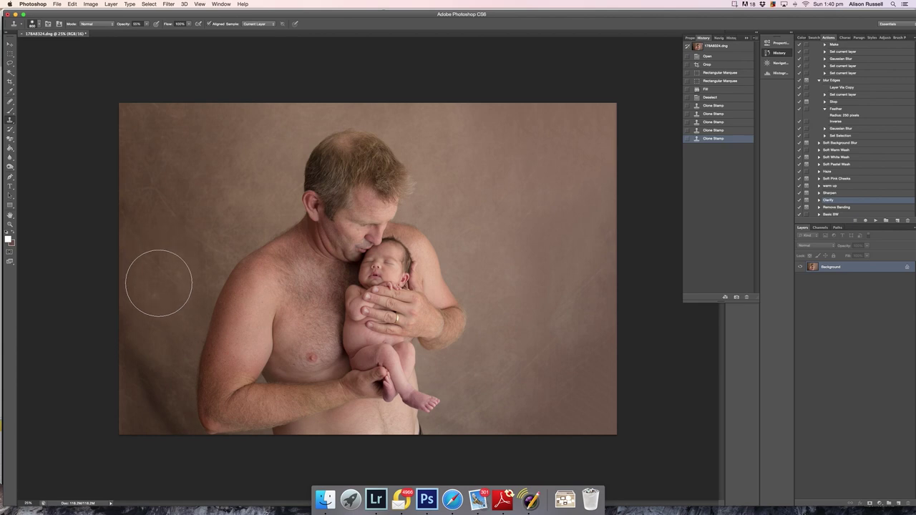
mouse_move(141, 337)
left_mouse_down()
mouse_move(149, 384)
mouse_move(164, 358)
mouse_move(158, 399)
left_mouse_up()
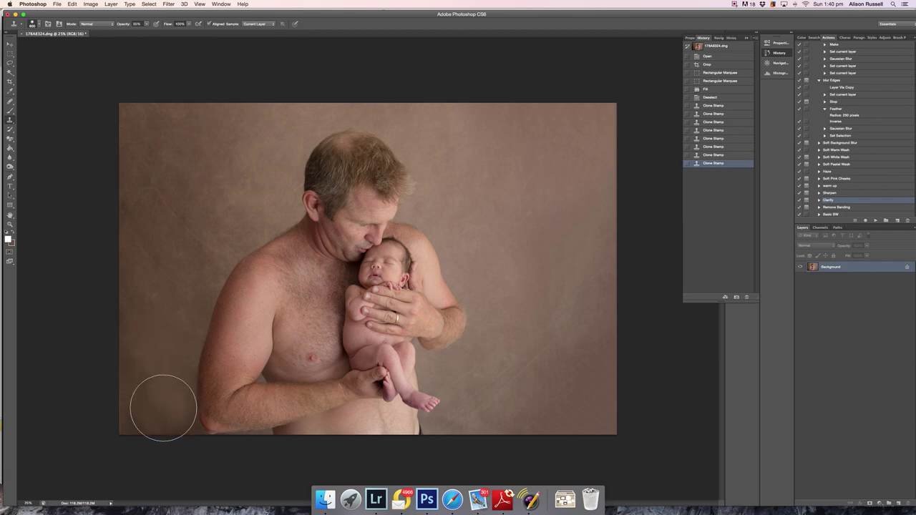
left_click_drag(162, 423, 168, 427)
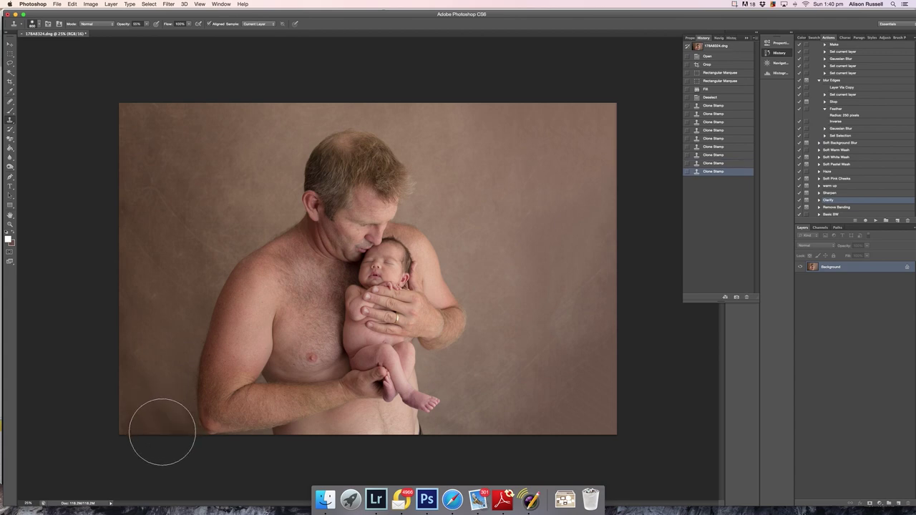
left_click_drag(94, 423, 98, 388)
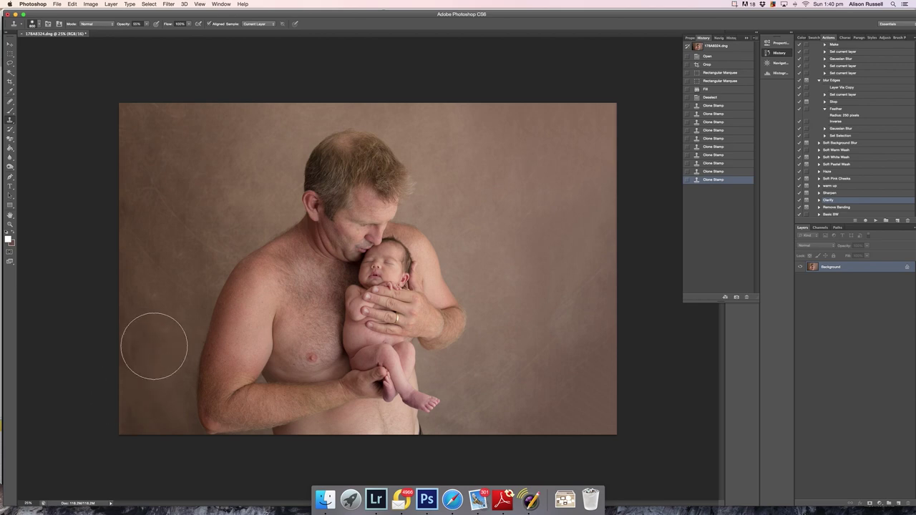
mouse_move(131, 375)
left_mouse_down()
mouse_move(126, 409)
mouse_move(137, 411)
left_mouse_up()
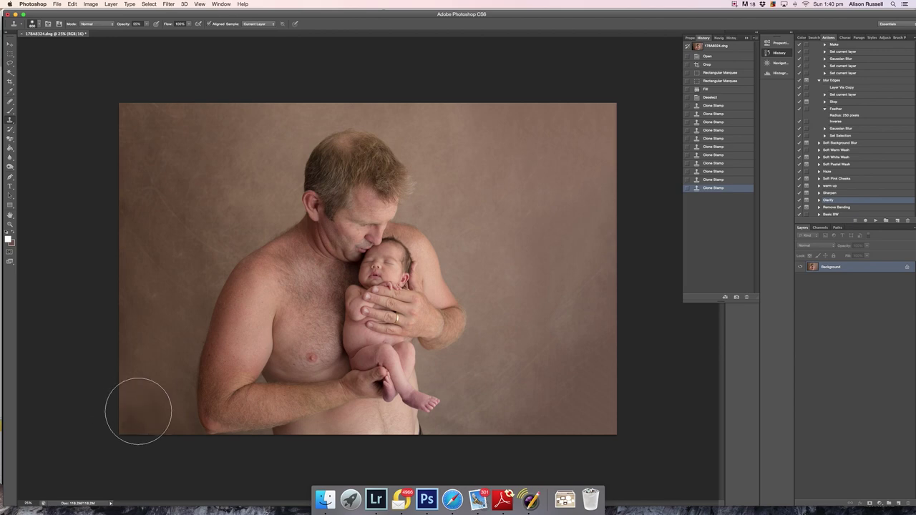
Clone backdrop texture over the lower-right corner and bottom-right edge.
left_click(636, 371)
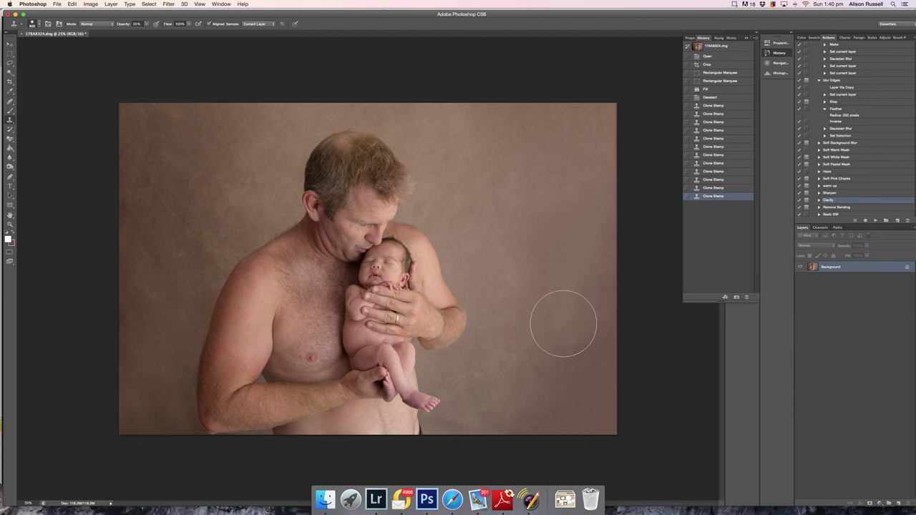
left_click(593, 372)
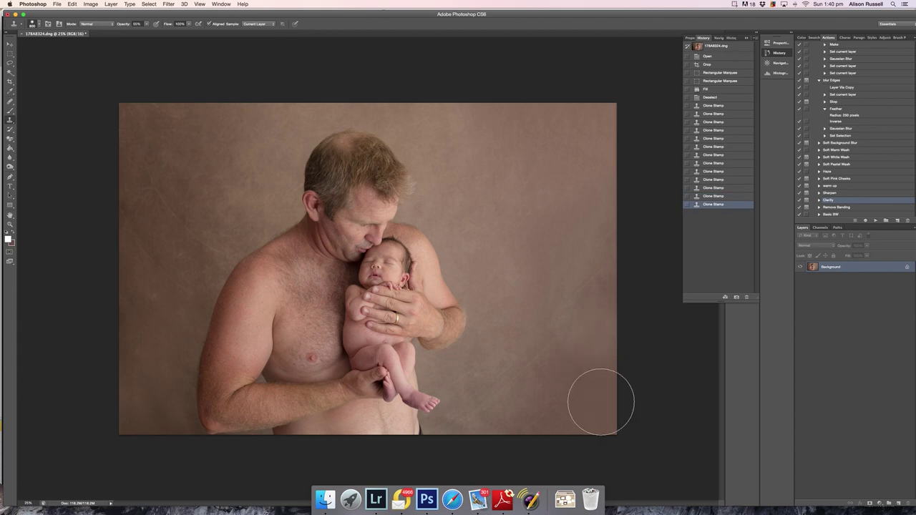
left_click(599, 403)
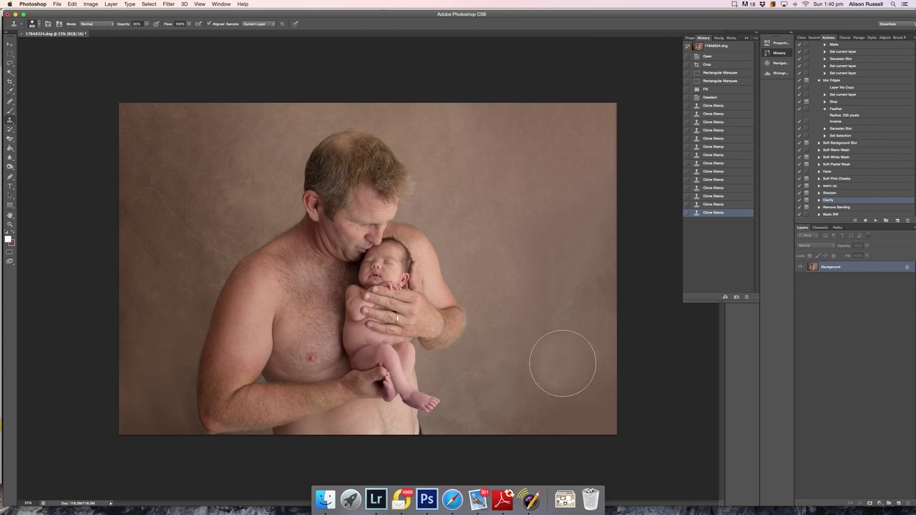
mouse_move(562, 363)
left_mouse_down()
mouse_move(561, 405)
mouse_move(601, 415)
left_mouse_up()
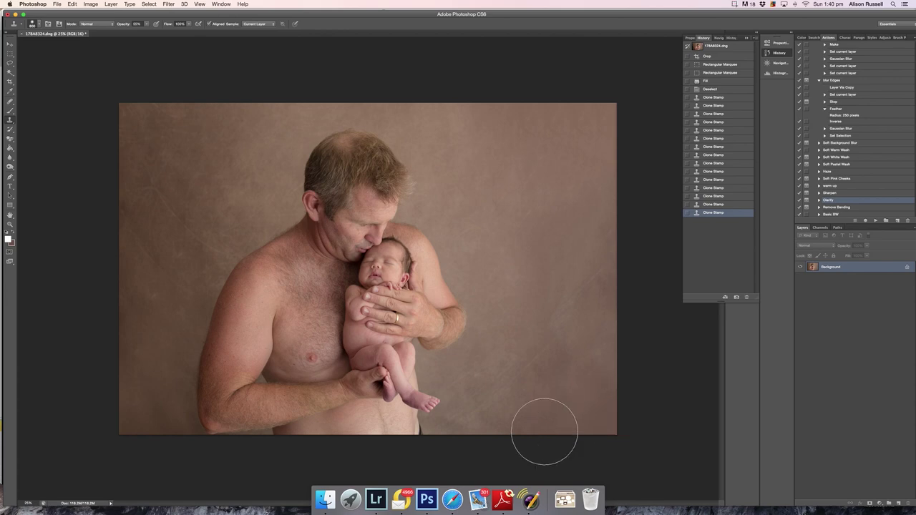
left_click(693, 373)
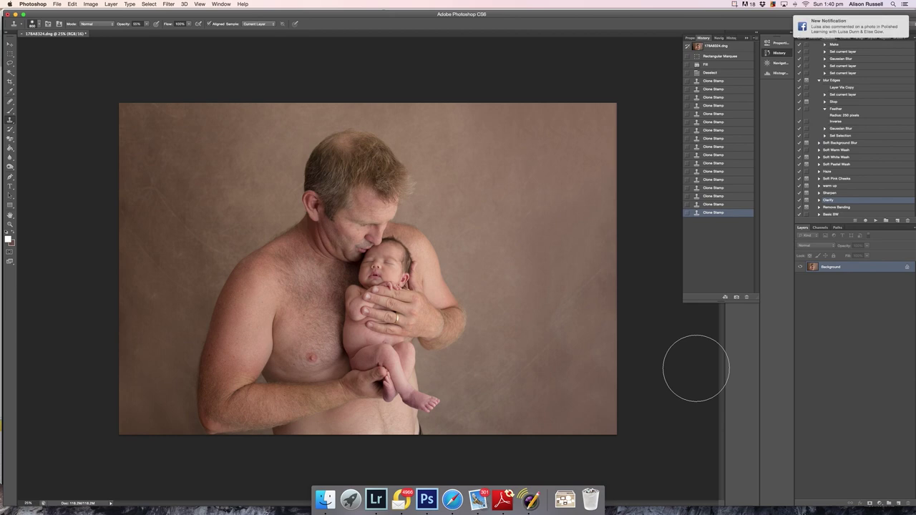
Create Snapshot 1, compare it against the original photo, then return to Snapshot 1.
left_click(736, 296)
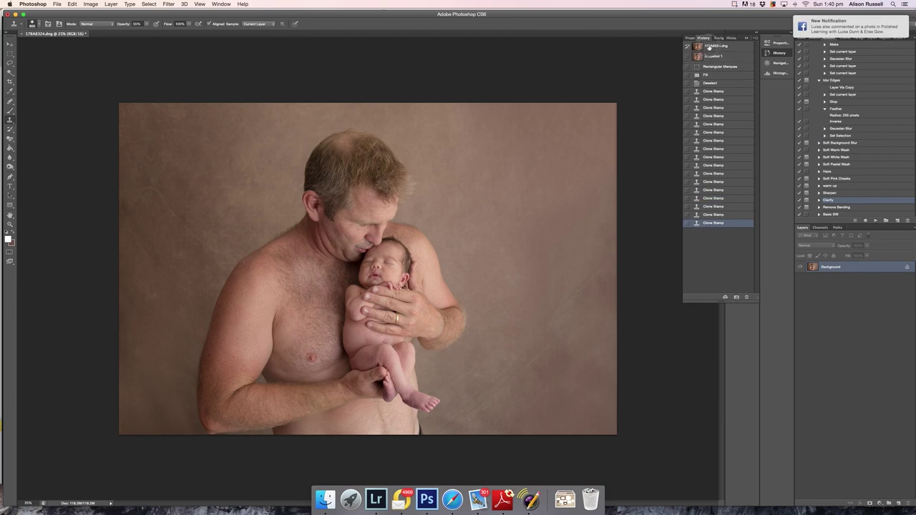
left_click(709, 46)
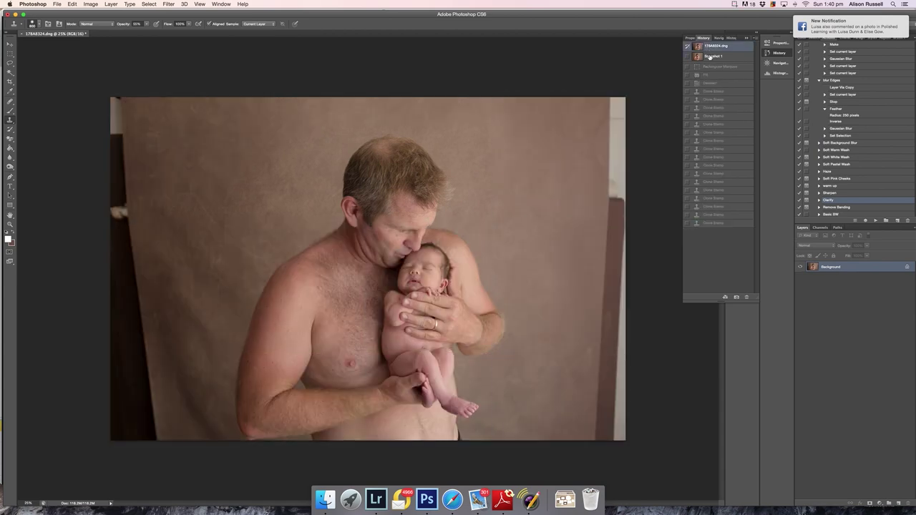
left_click(712, 56)
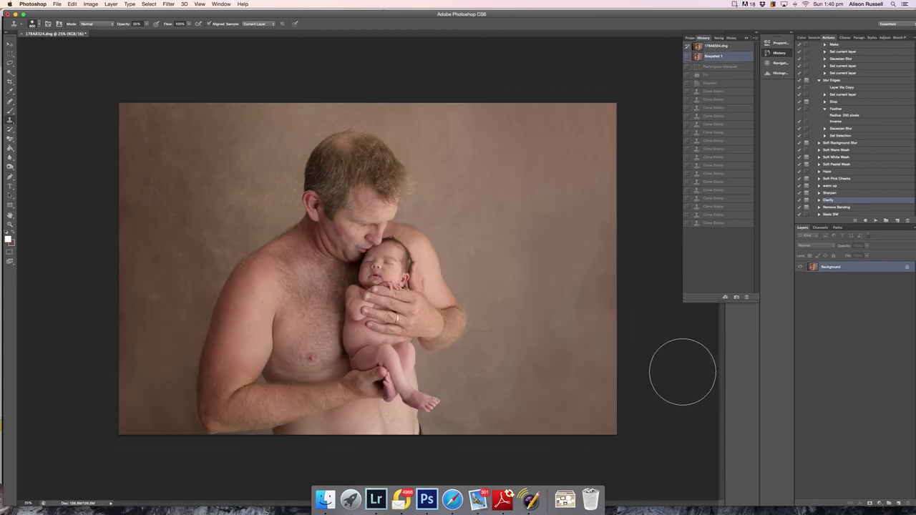